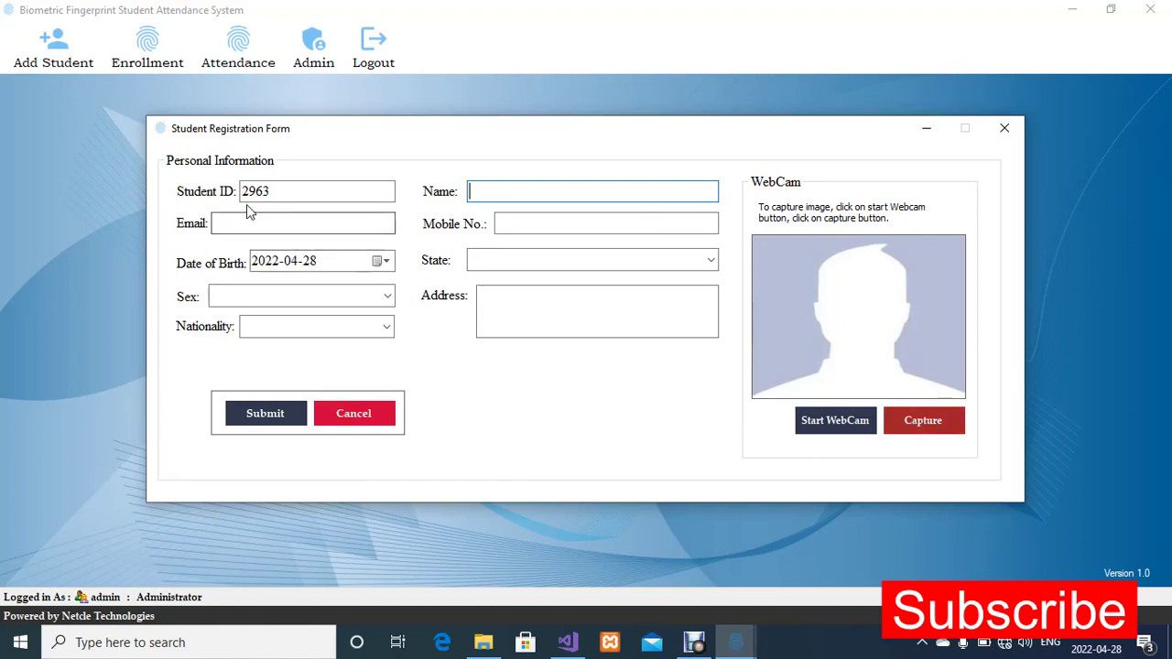
left_click(285, 190)
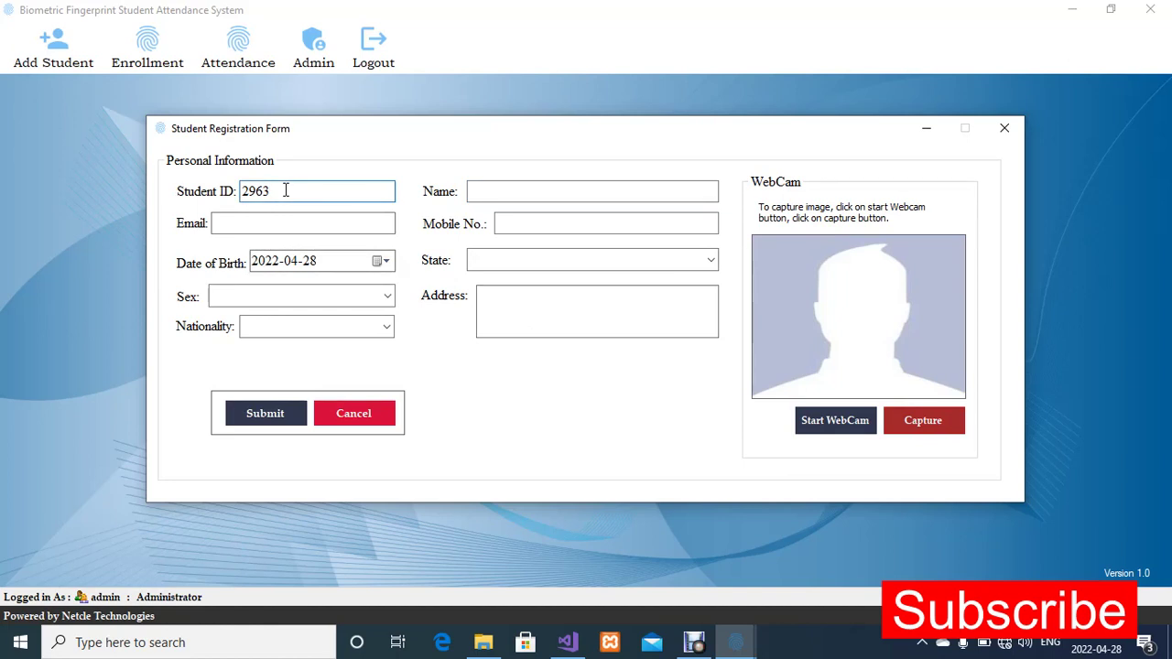
left_click_drag(285, 189, 239, 190)
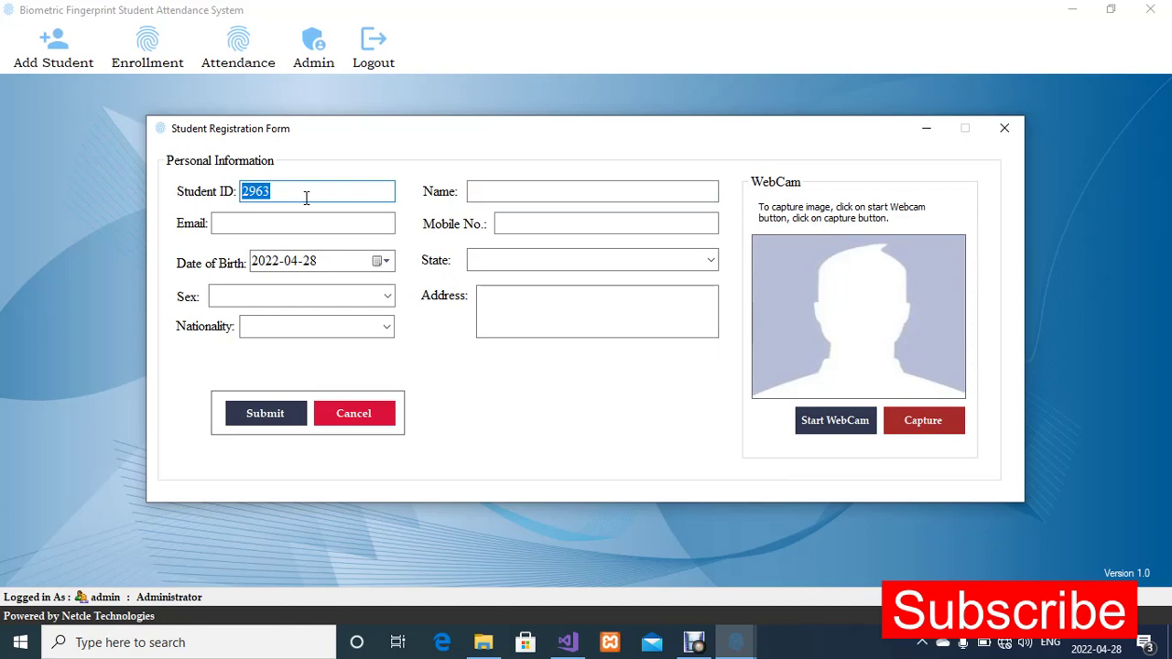
type("k")
key("BackSpace")
type("84jdj38")
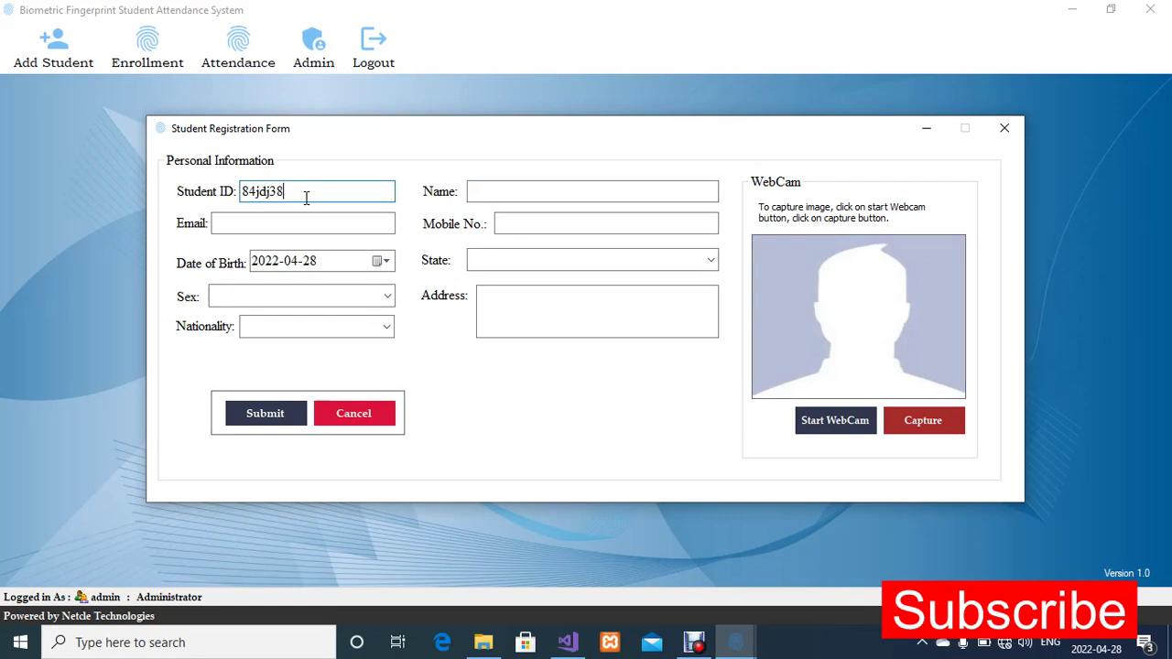
key("ctrl+z")
key("ctrl+z")
key("ctrl+z")
key("ctrl+z")
key("ctrl+z")
key("ctrl+z")
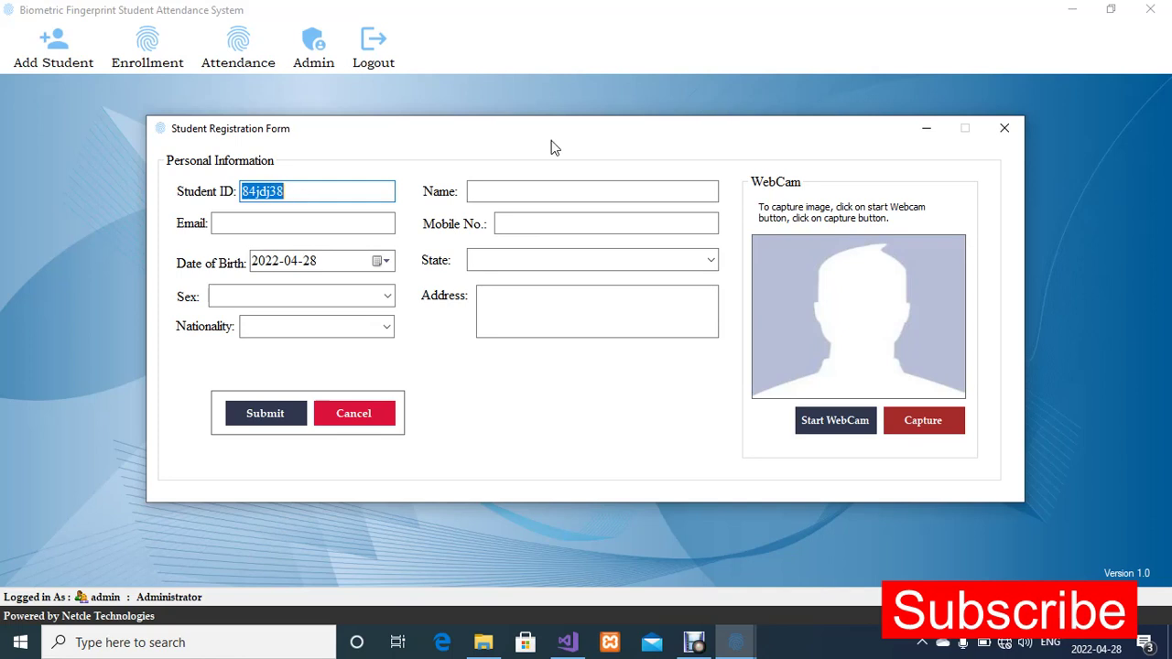
left_click(1002, 130)
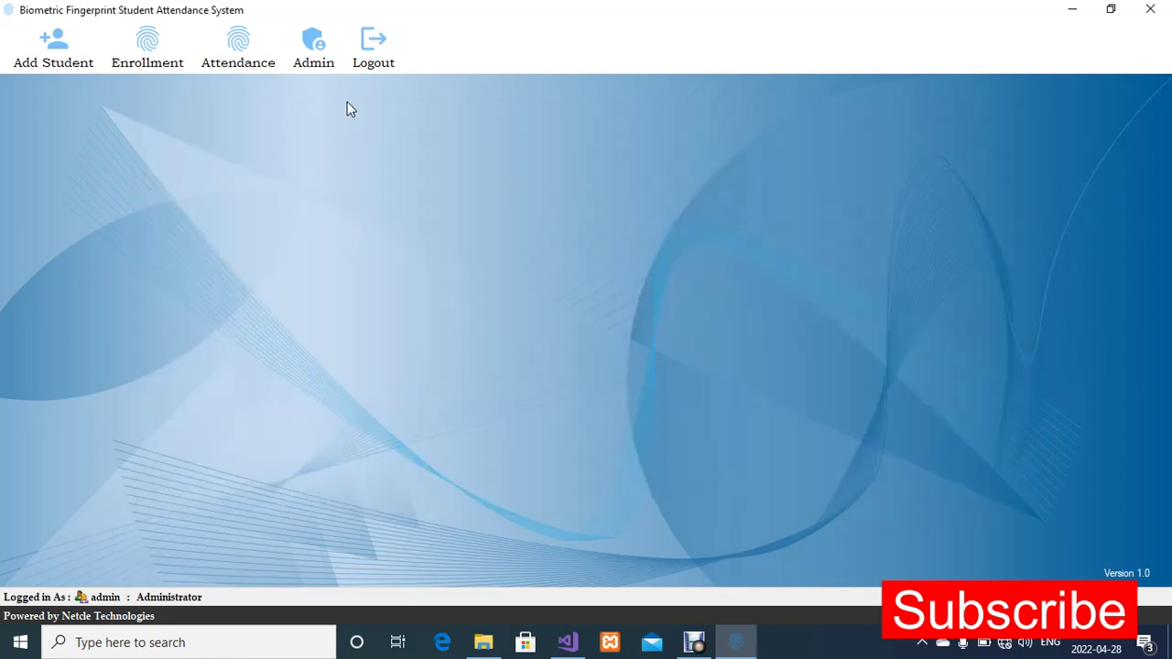
Open a new student registration form and capture the student's photo with the webcam
left_click(37, 64)
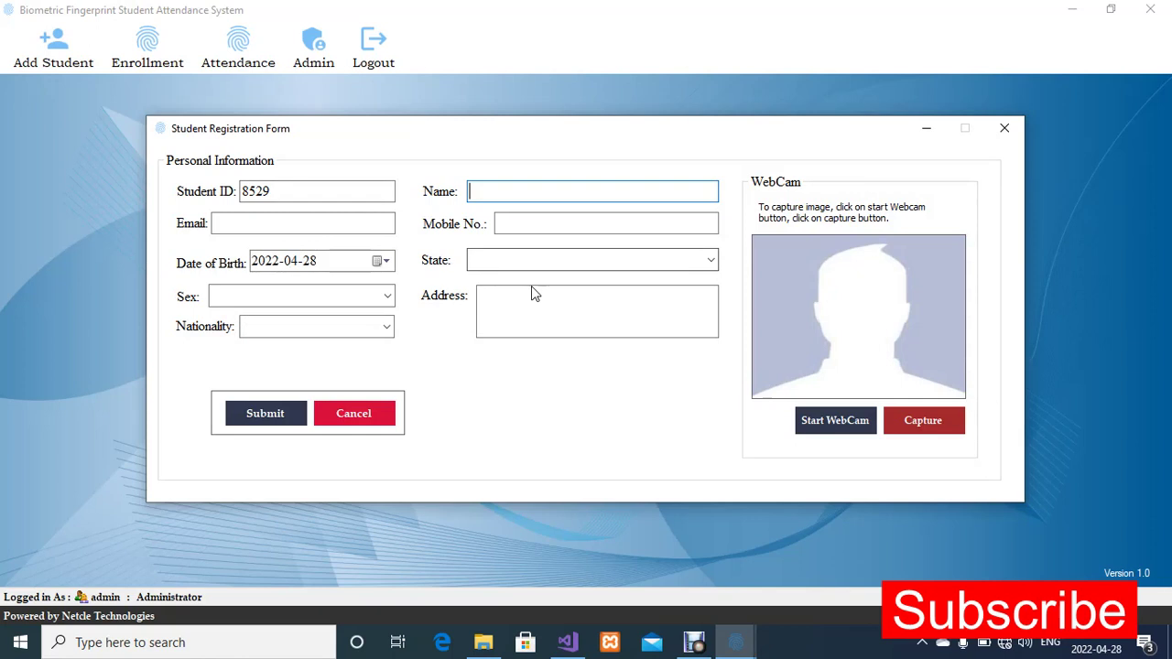
left_click(838, 422)
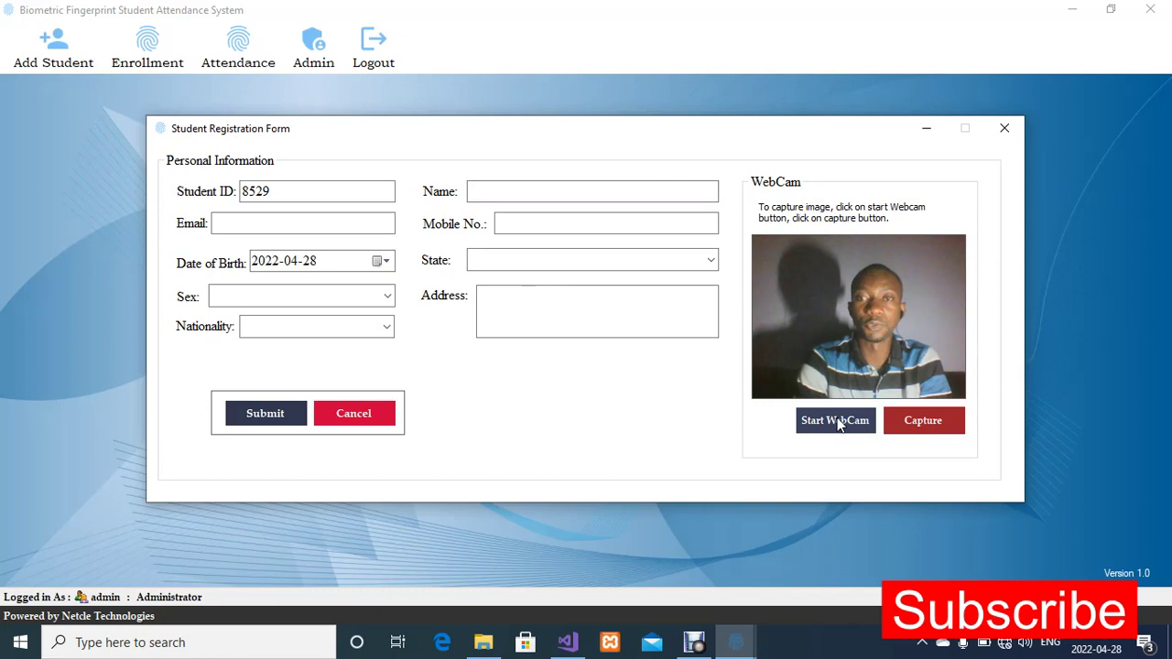
left_click(940, 434)
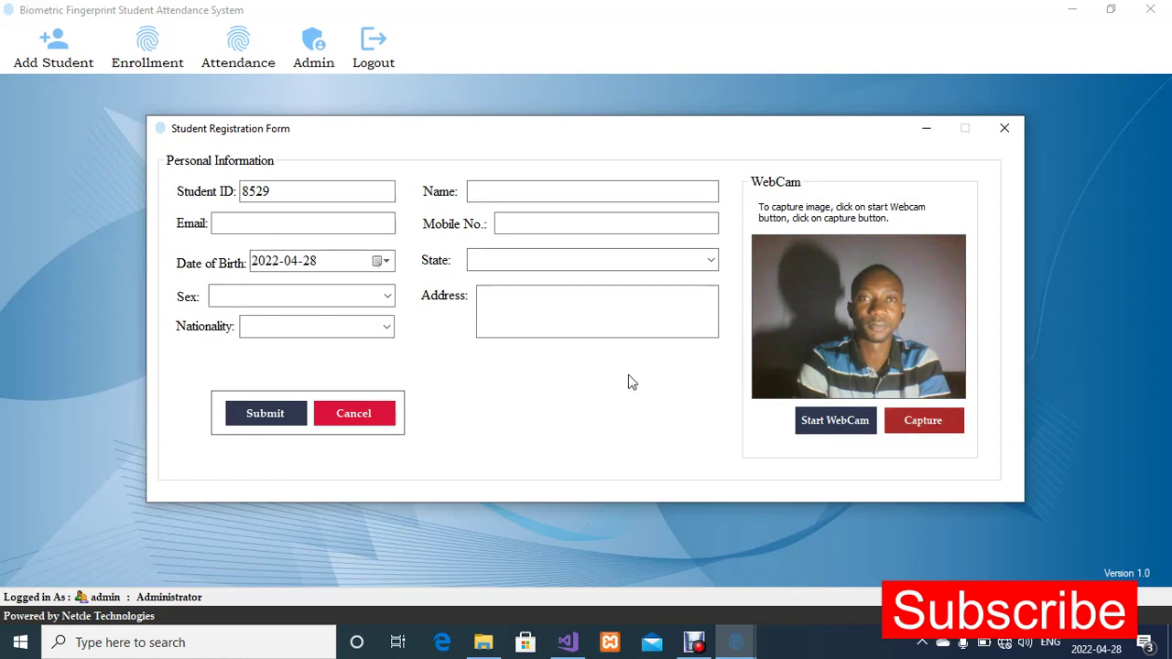
Enter the student's full name in the registration form
left_click(567, 218)
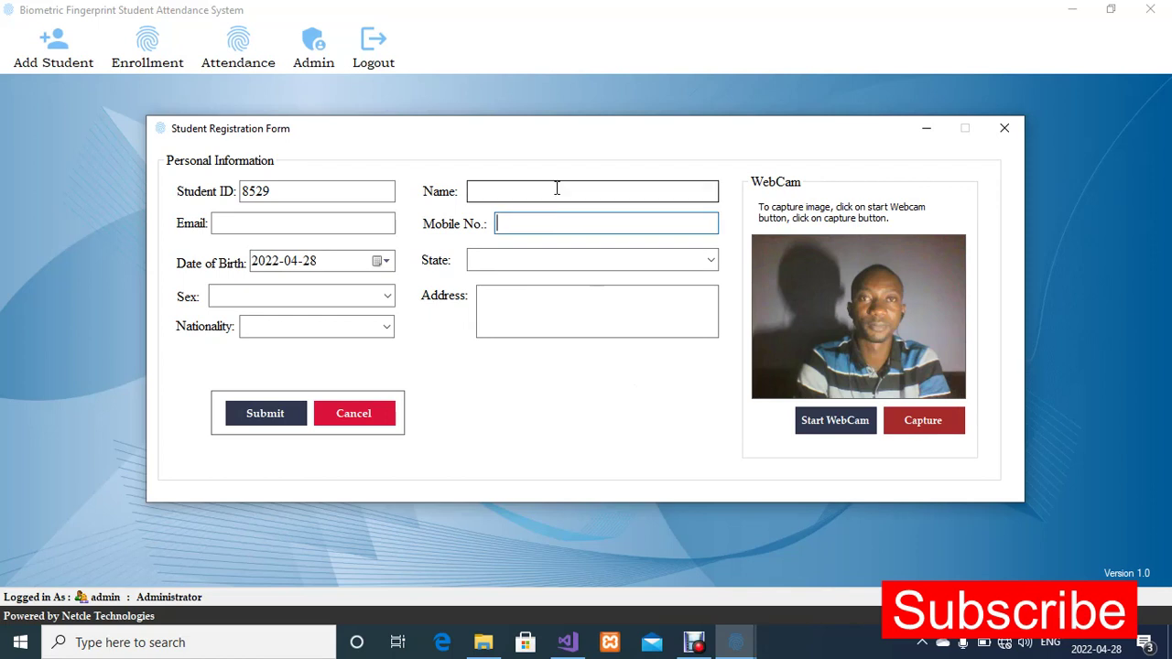
left_click(556, 188)
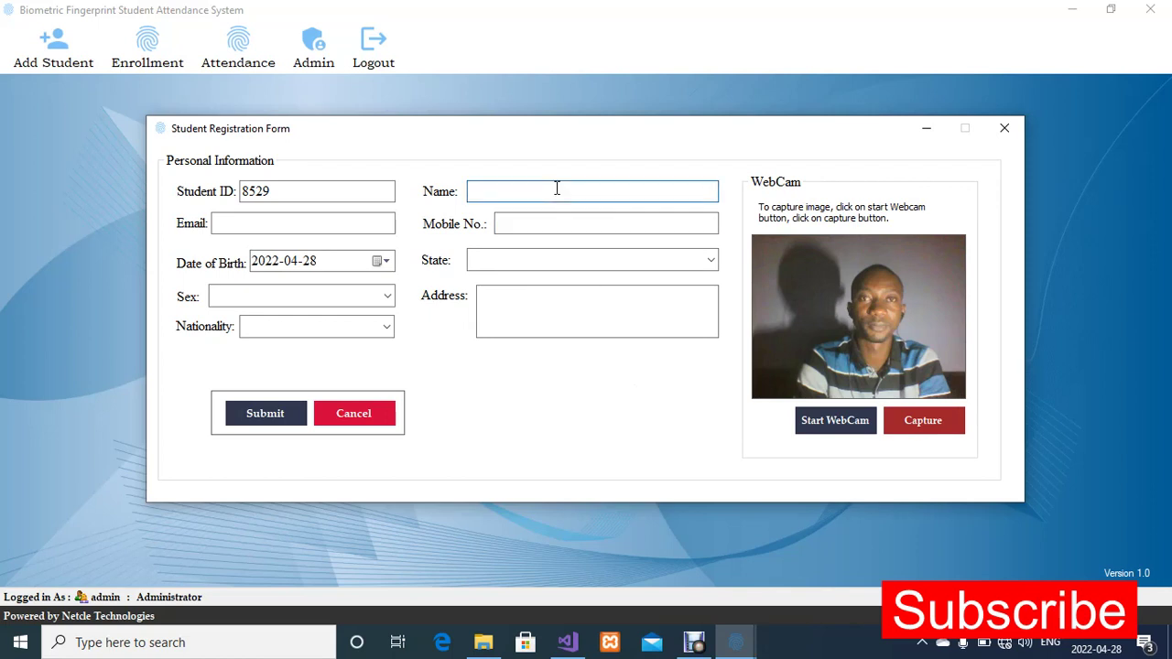
type("Dem o Student")
Fill in the student's e-mail address in the registration form
left_click(259, 219)
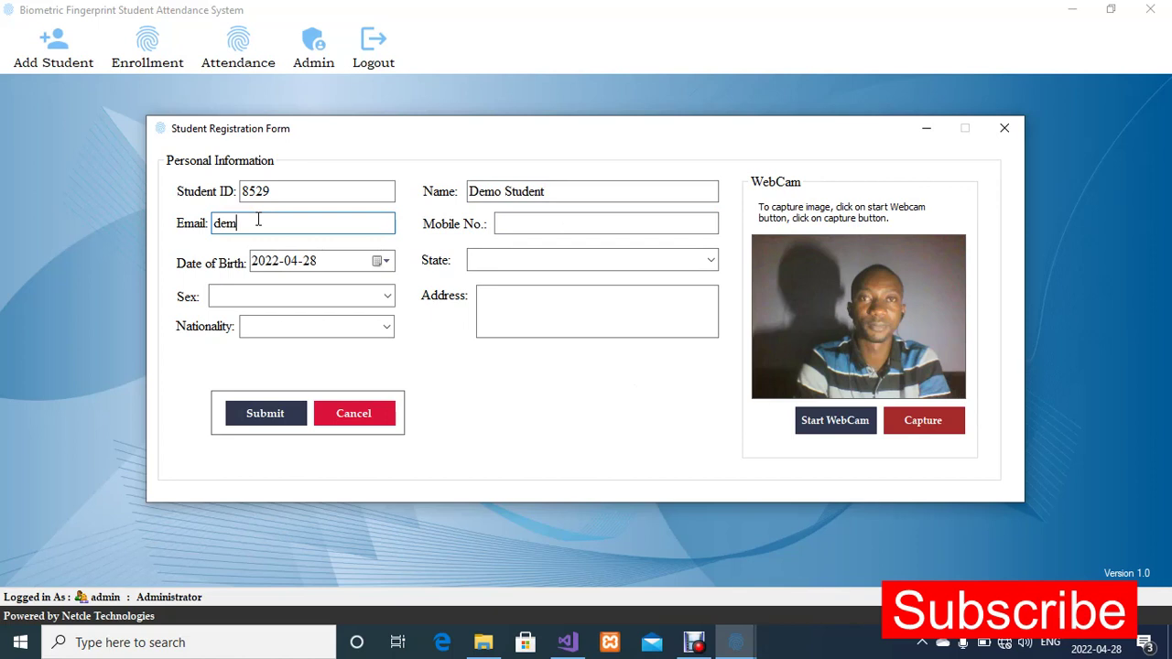
Fill in the student's mobile number in the registration form
left_click(529, 224)
key("BackSpace")
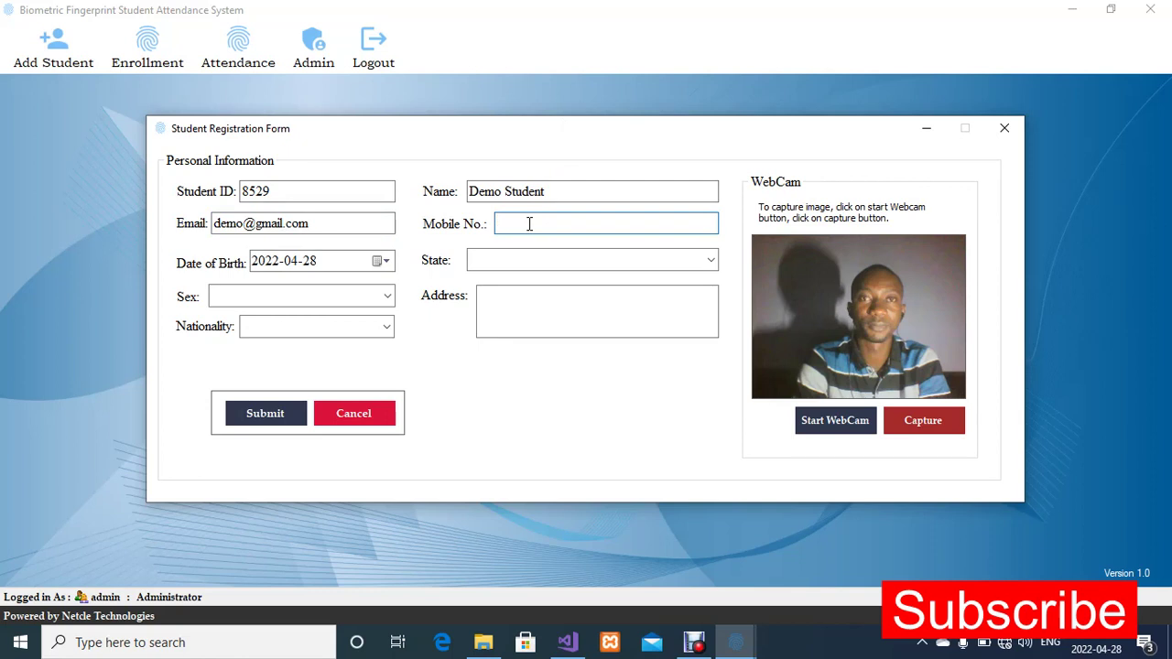
Set the student's date of birth by choosing the year, month and day from the calendar
left_click(385, 261)
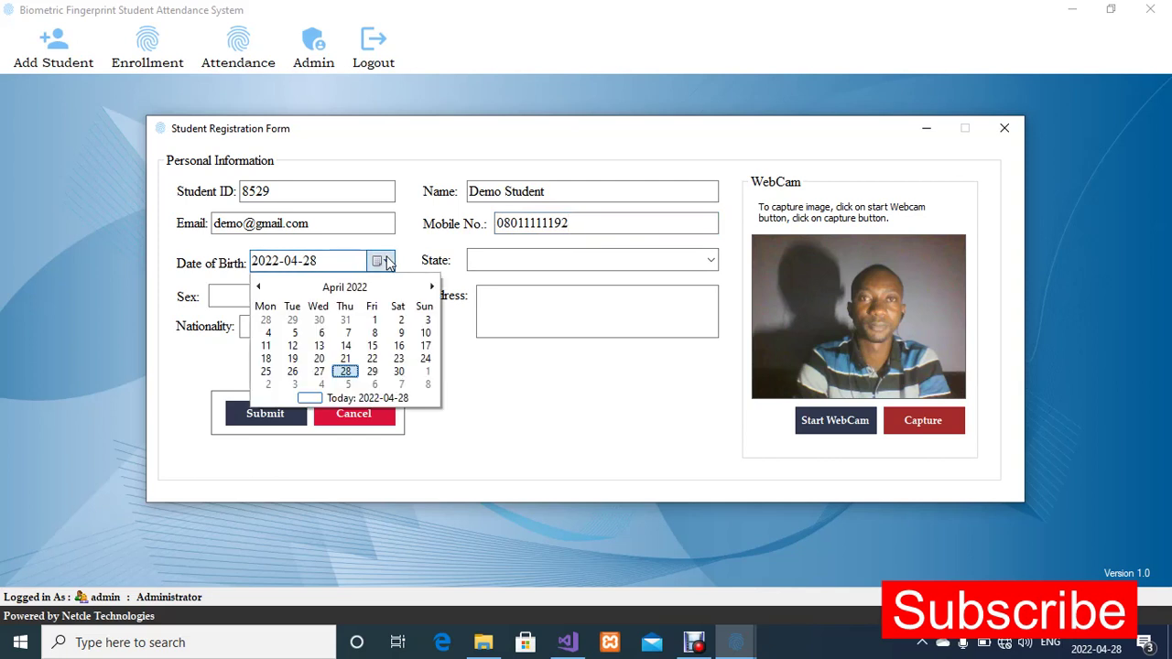
left_click(259, 286)
left_click(258, 287)
left_click_drag(258, 289, 258, 289)
left_click(345, 287)
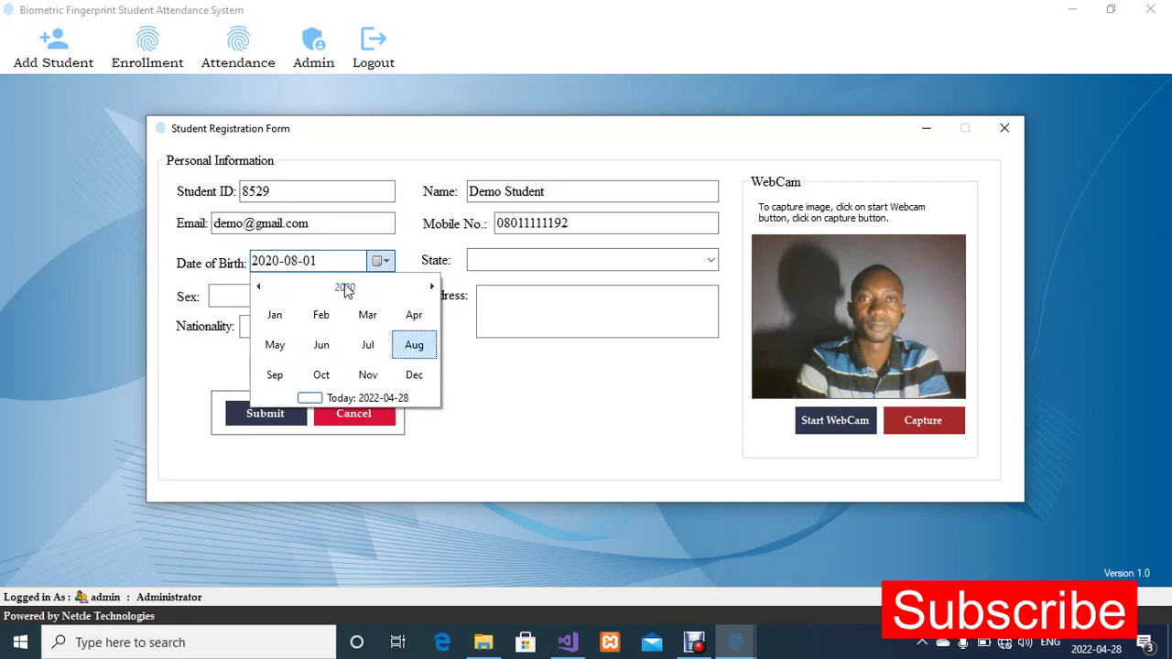
left_click(345, 287)
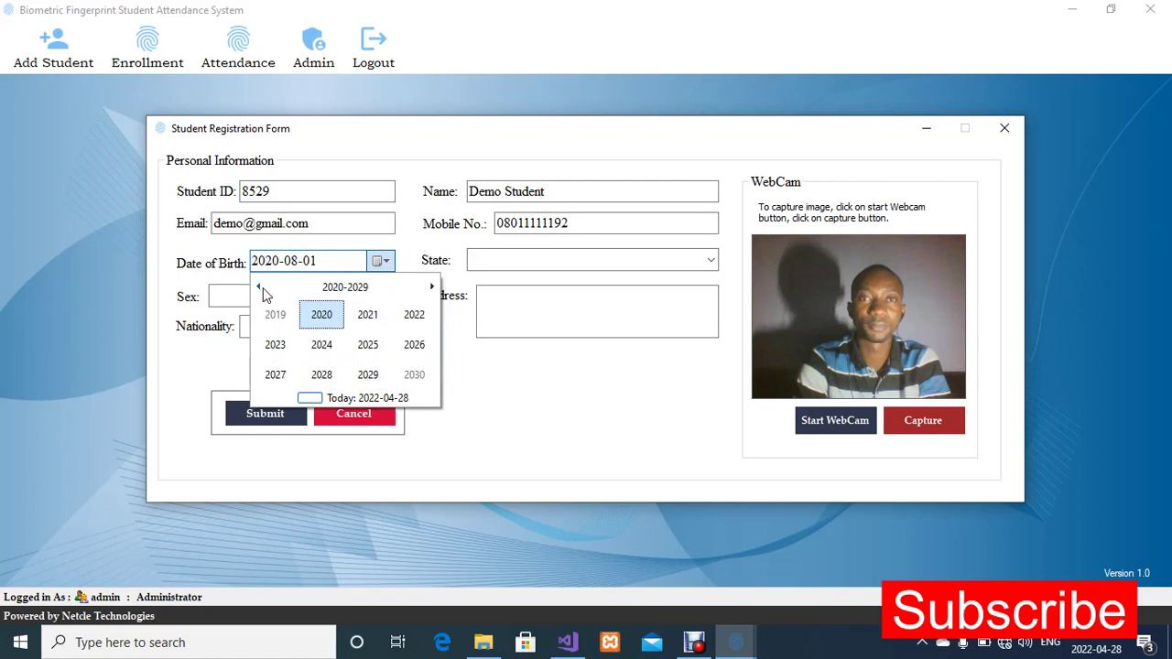
left_click(259, 288)
left_click(259, 287)
left_click(259, 288)
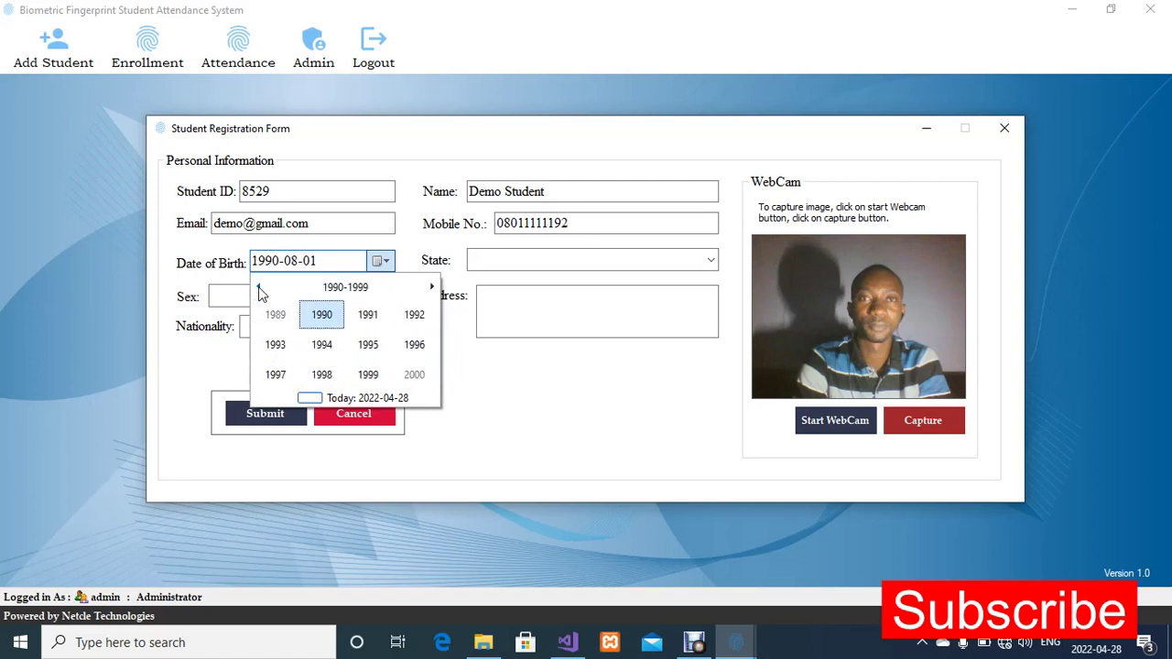
left_click(373, 322)
left_click(366, 344)
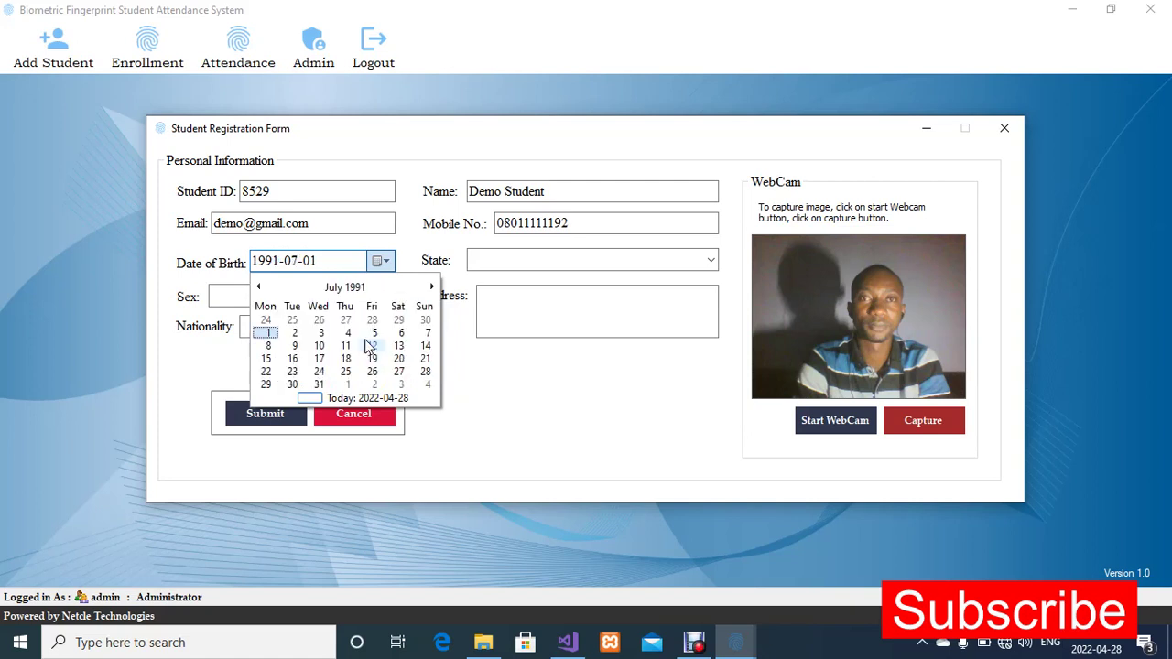
left_click(383, 360)
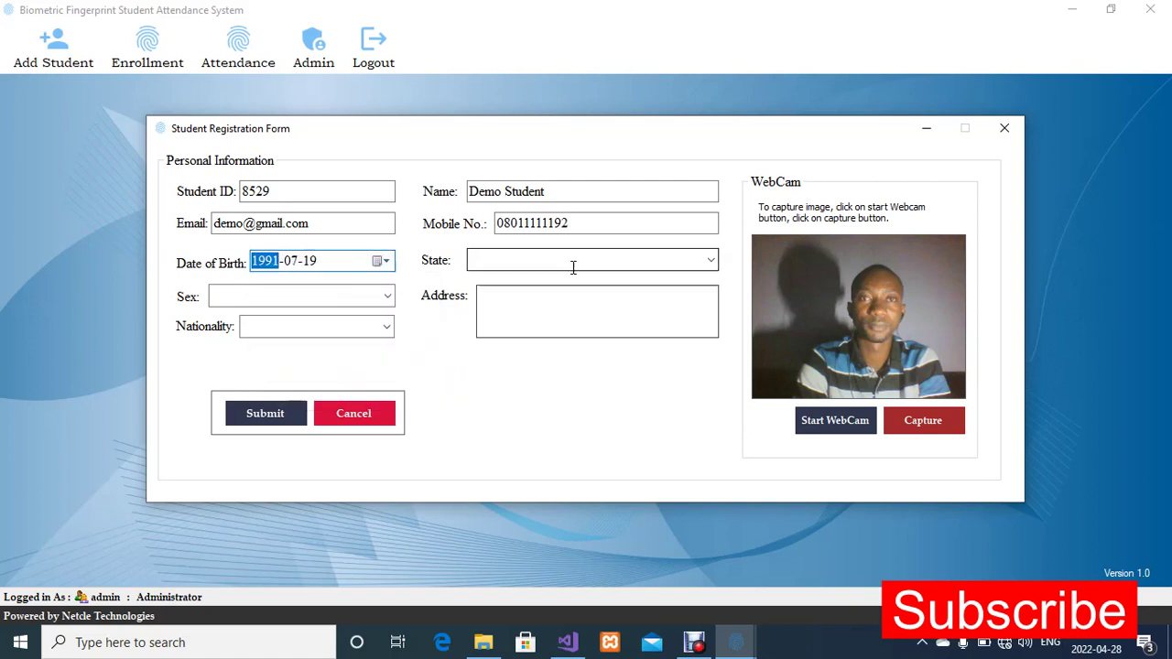
Set the student's state to Cross River and the sex to Male
left_click(713, 260)
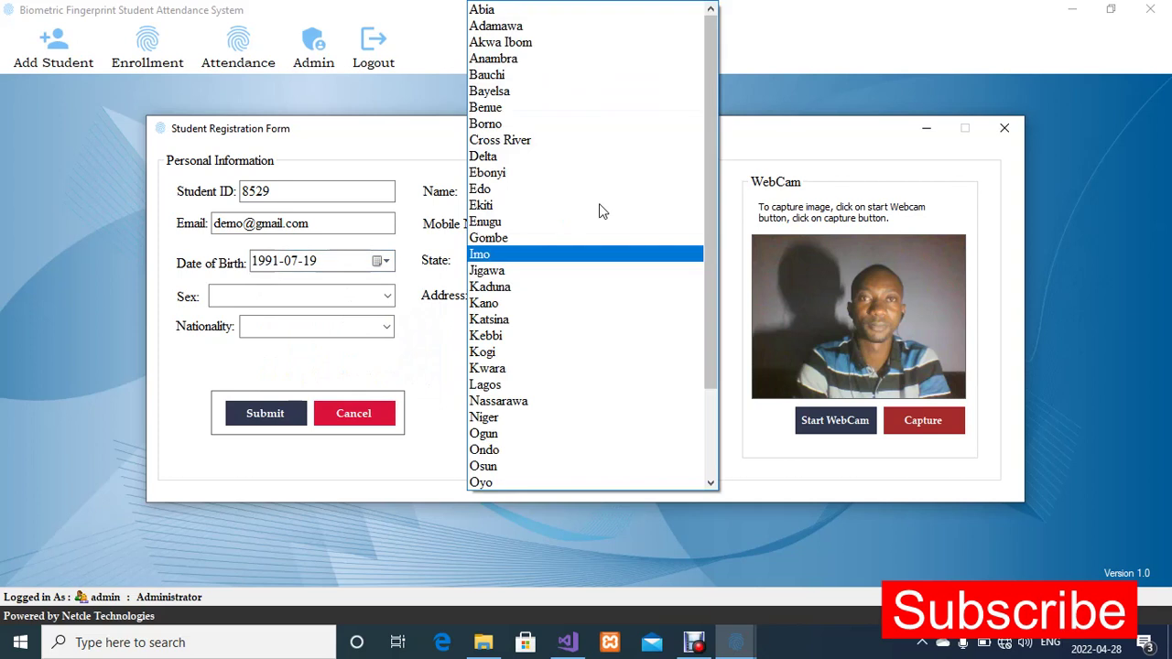
left_click(586, 139)
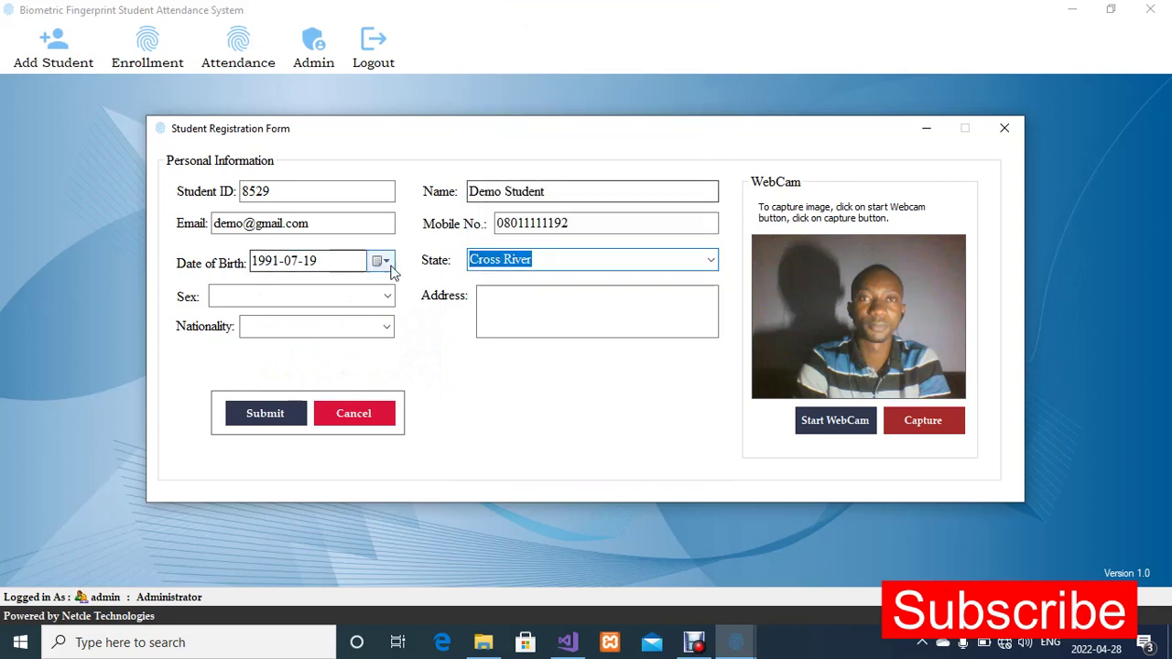
left_click(387, 295)
left_click(317, 317)
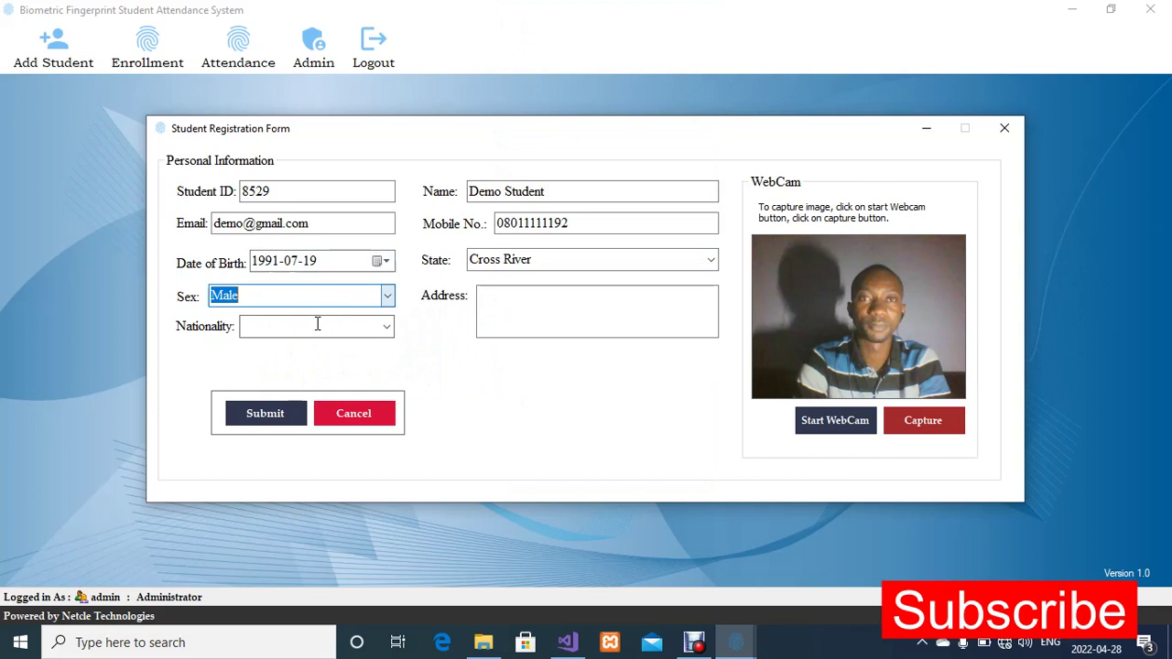
Set the student's nationality to Nigerian and fill in the street address
left_click(385, 329)
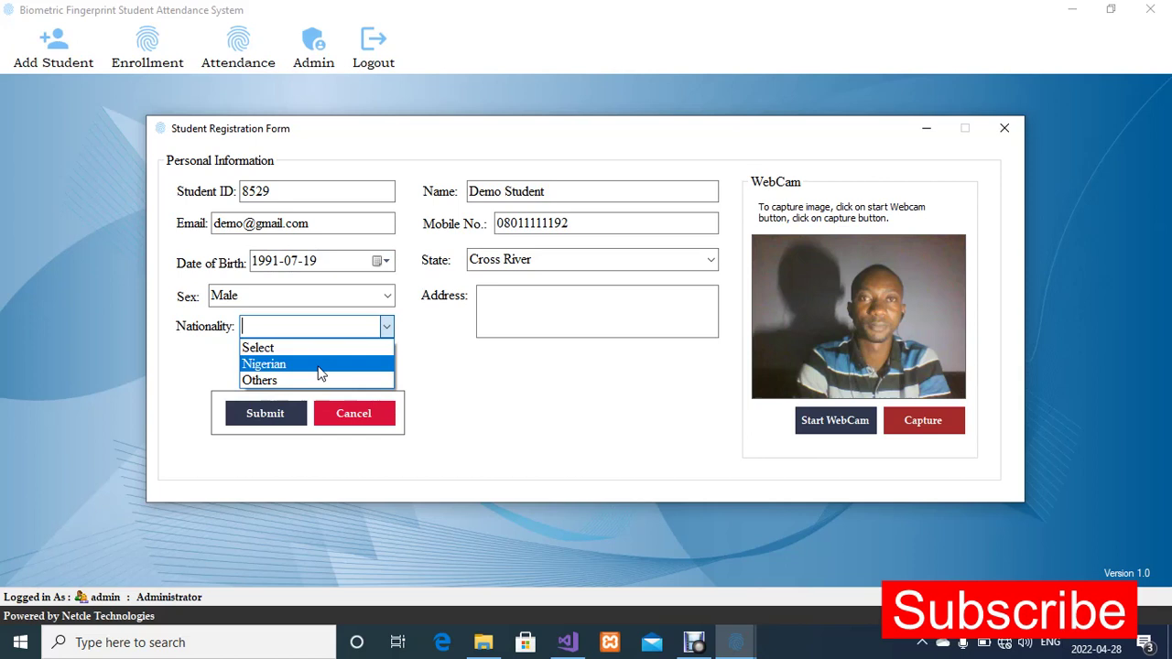
left_click(318, 368)
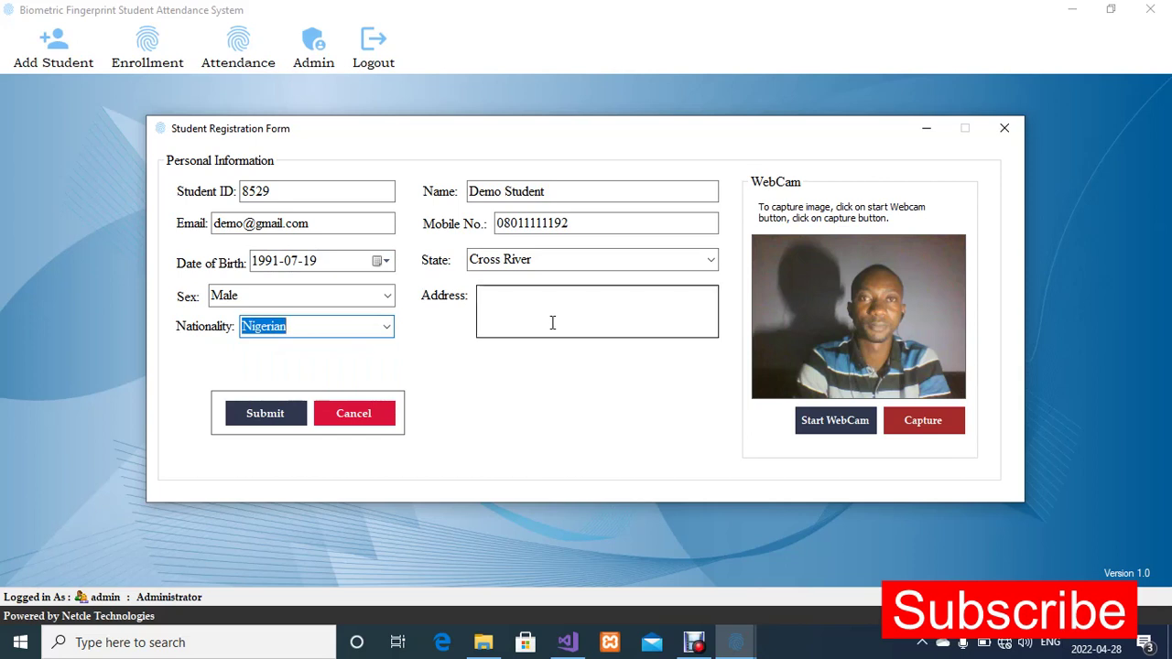
left_click(508, 302)
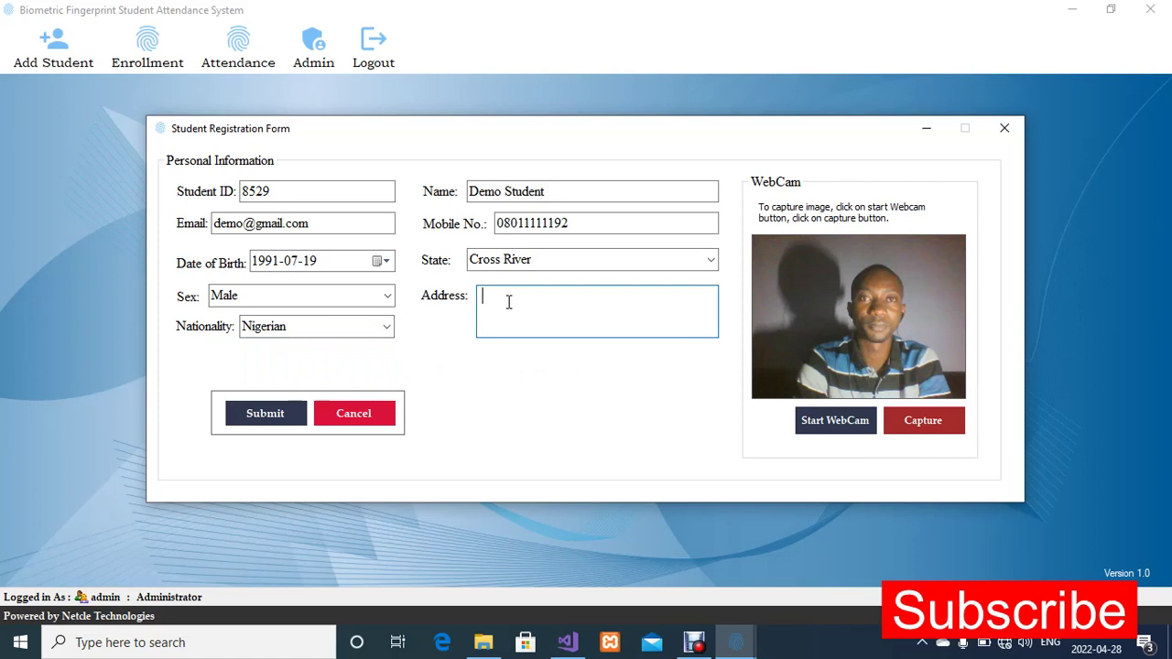
type("demo street address")
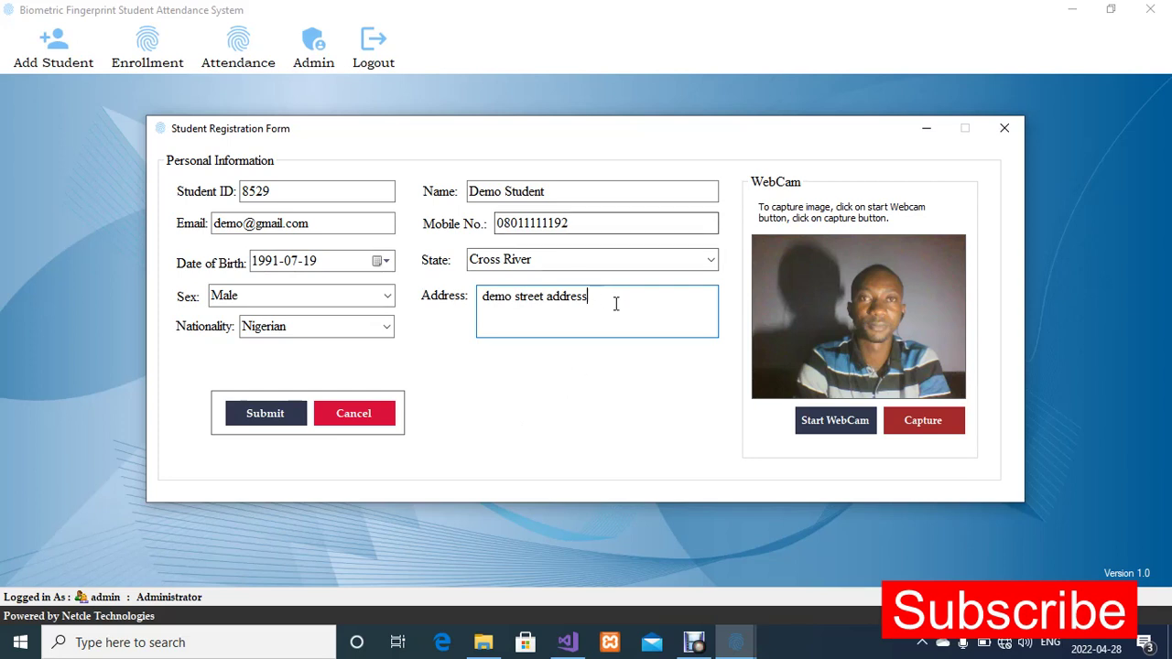
Submit the completed student registration and close the form
left_click(263, 421)
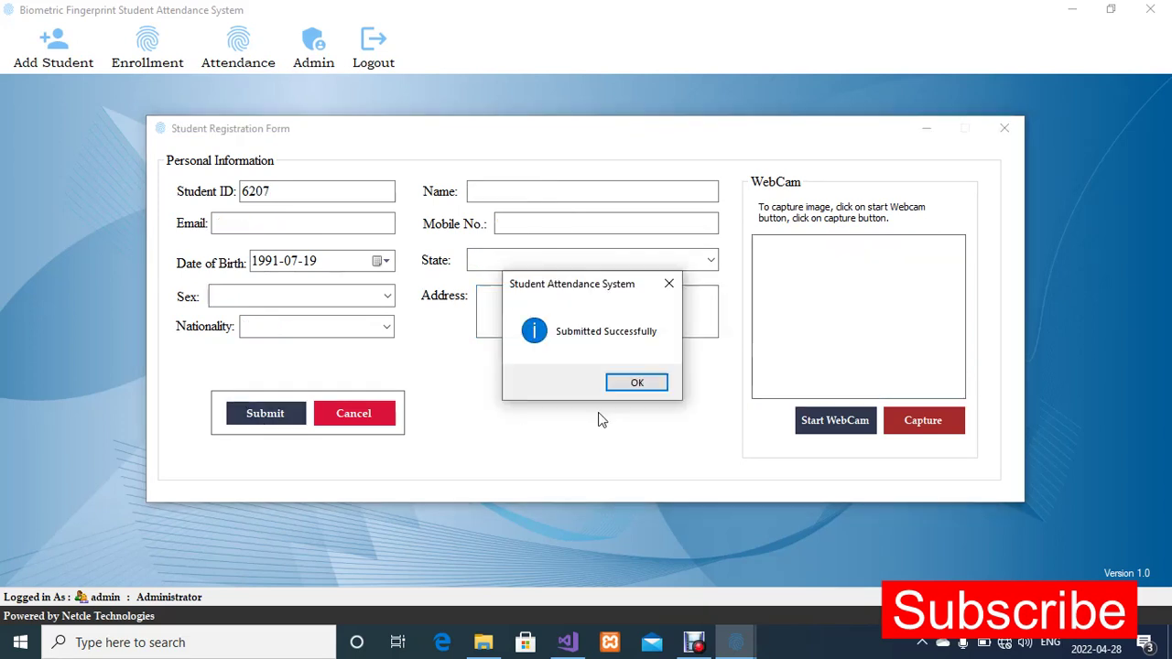
left_click(641, 384)
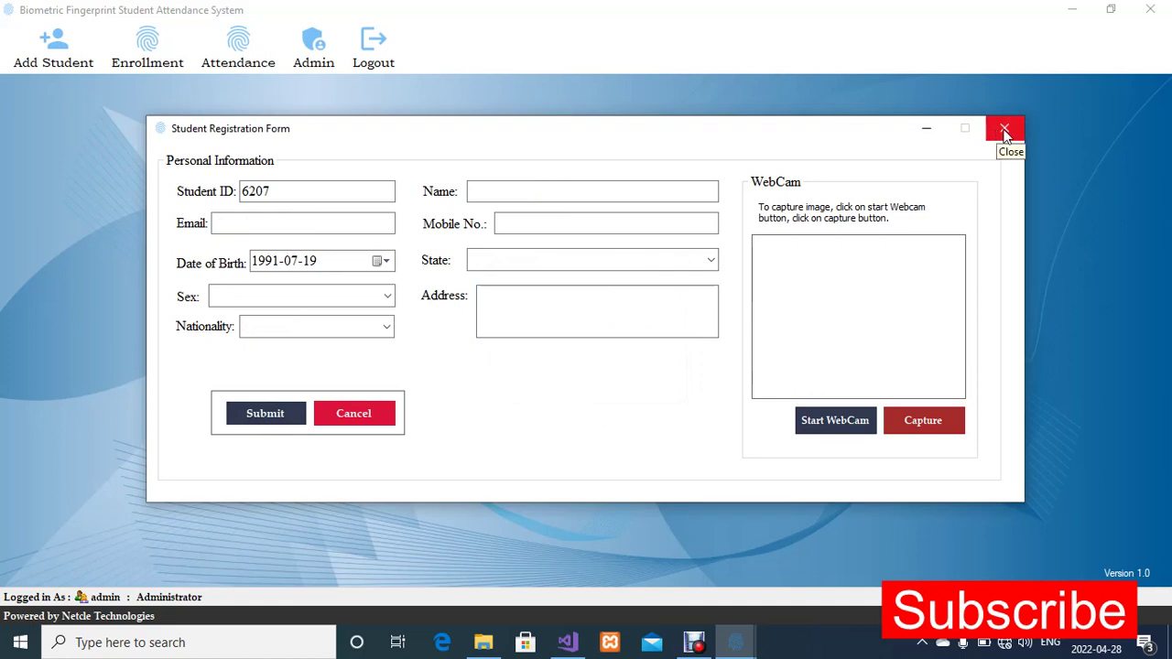
left_click(1005, 131)
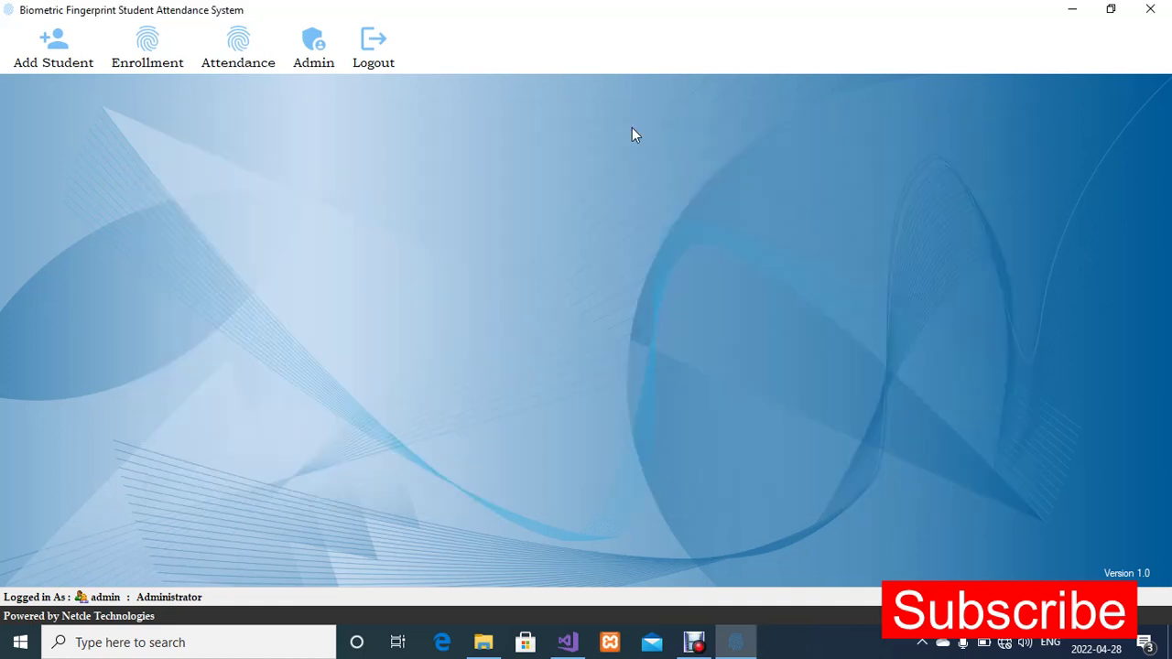
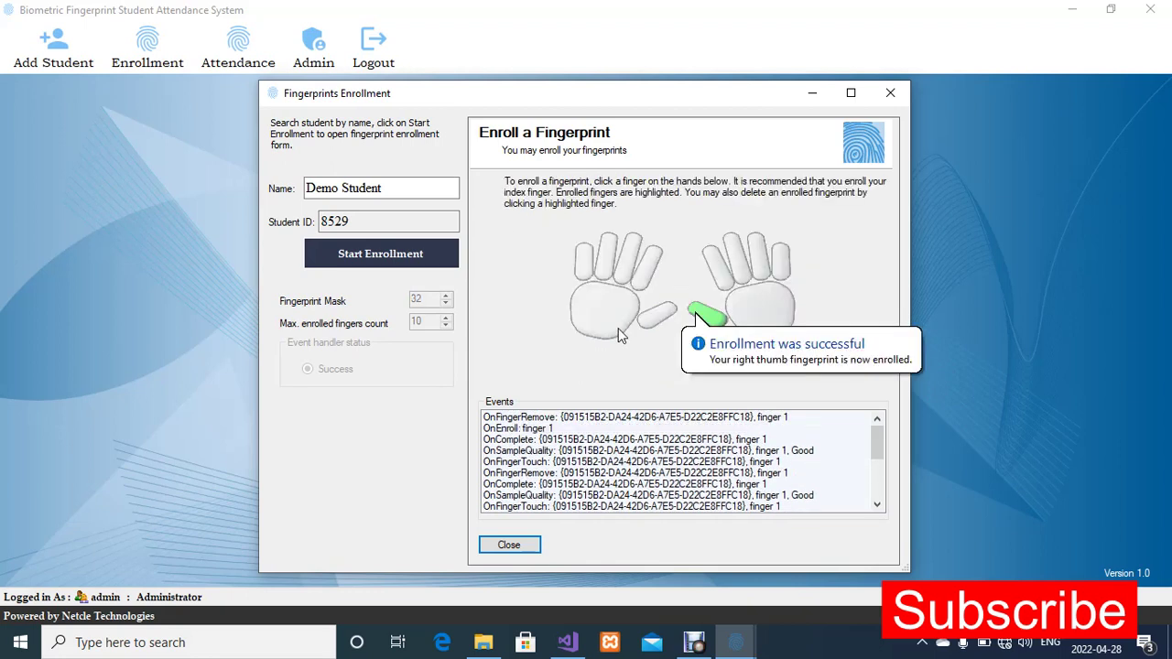
Enroll the student's right index, middle, ring and little fingerprints
left_click(717, 266)
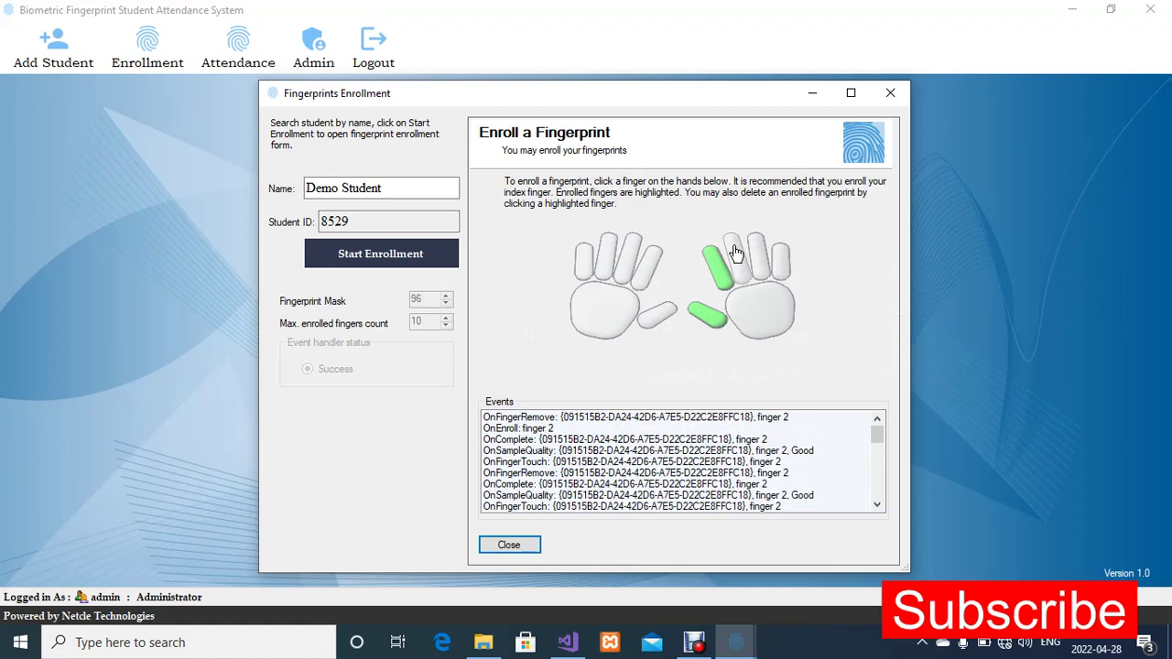
left_click(738, 253)
left_click(759, 252)
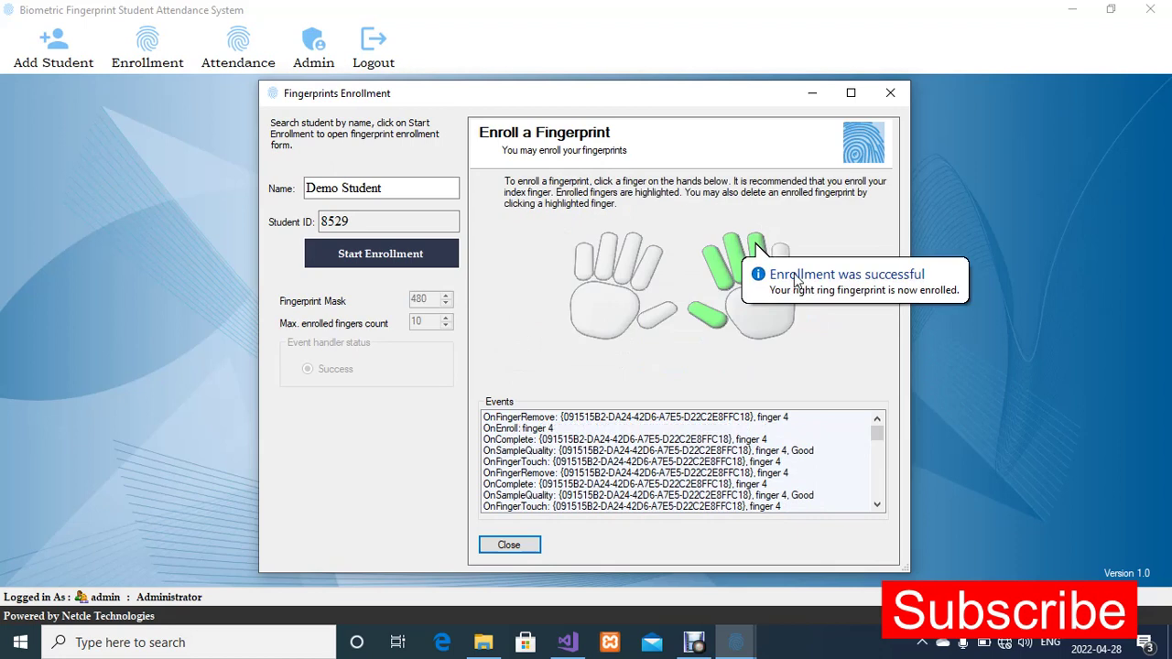
left_click(780, 249)
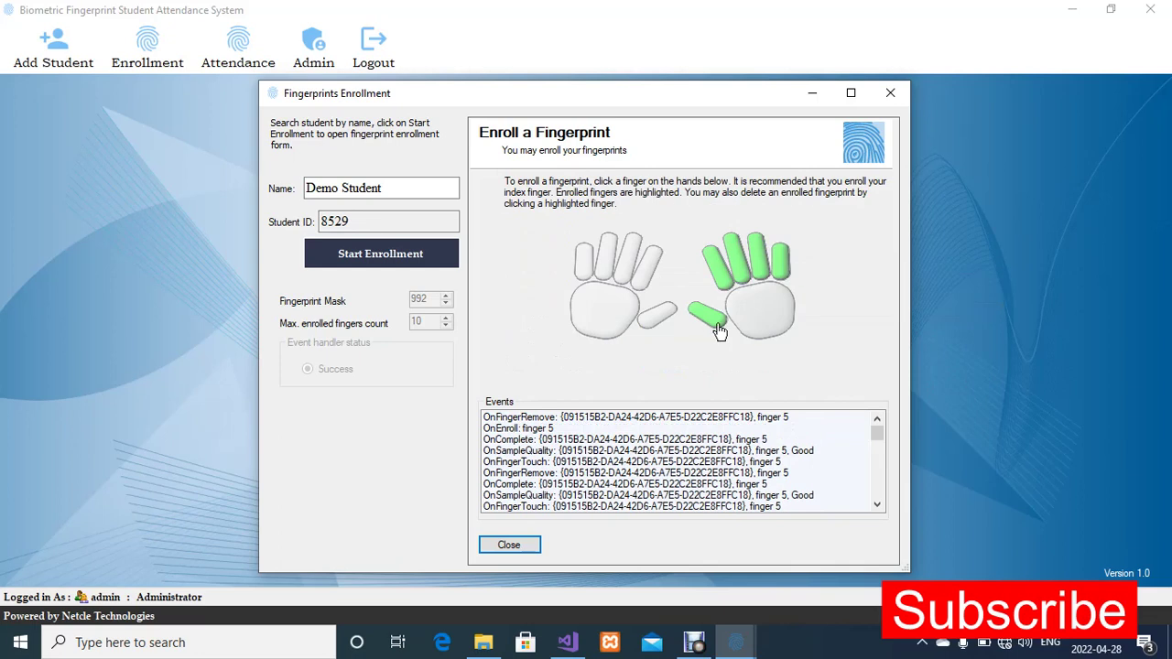
Enroll all five fingerprints of the student's left hand, from the thumb to the little finger
left_click(658, 327)
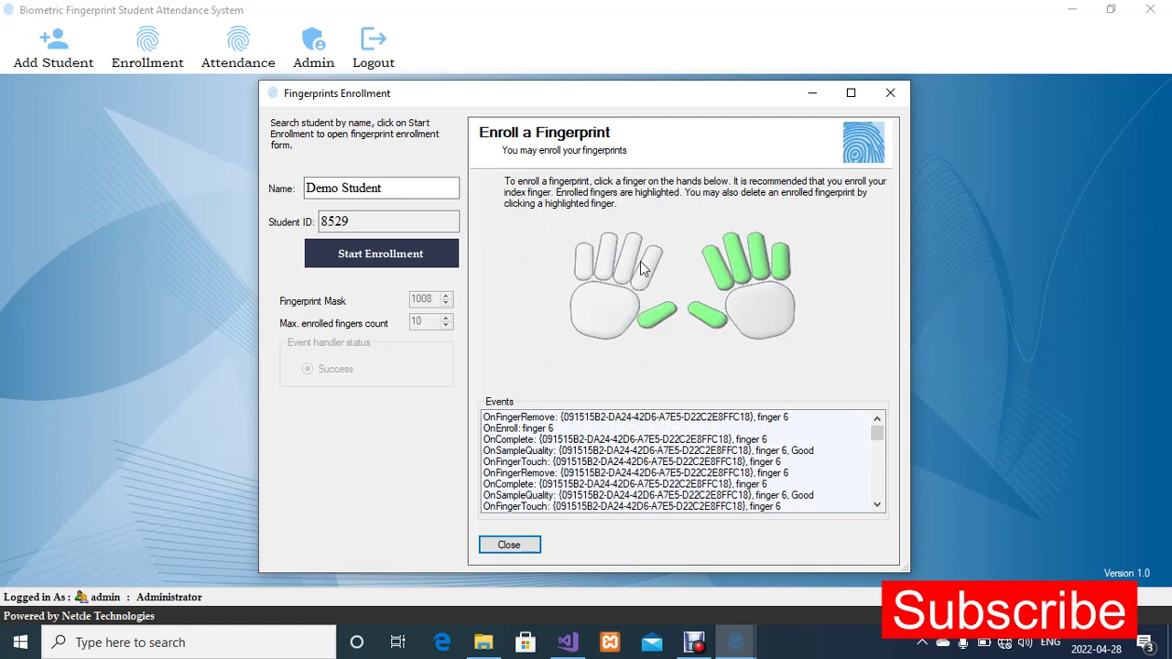
left_click(648, 269)
left_click(632, 252)
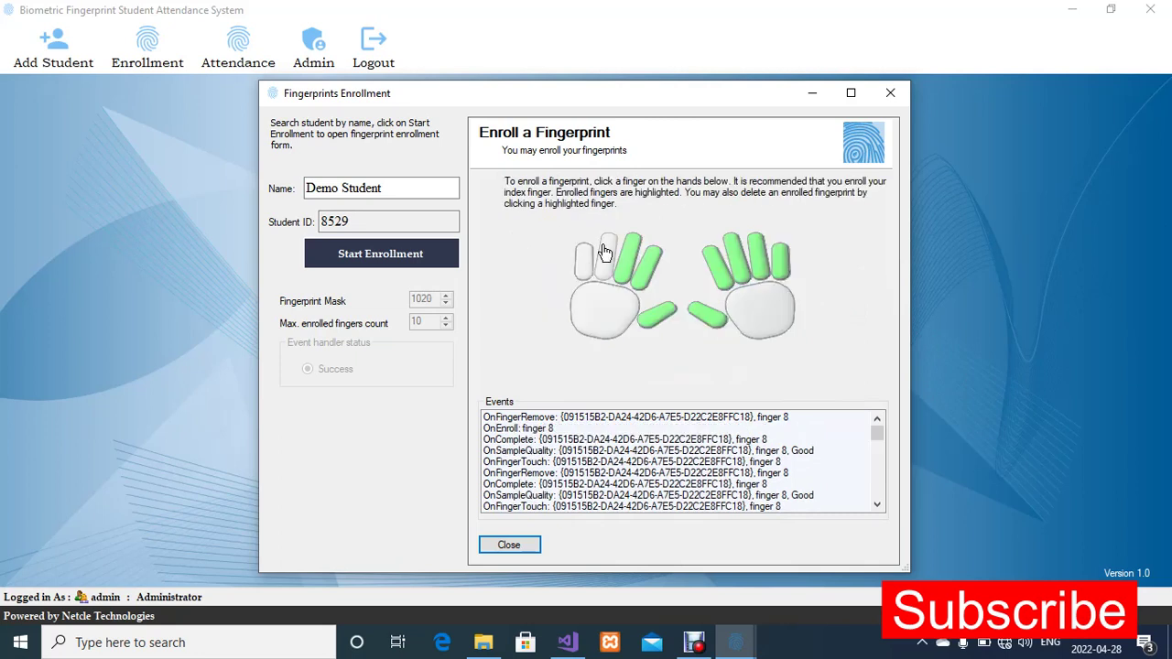
left_click(604, 245)
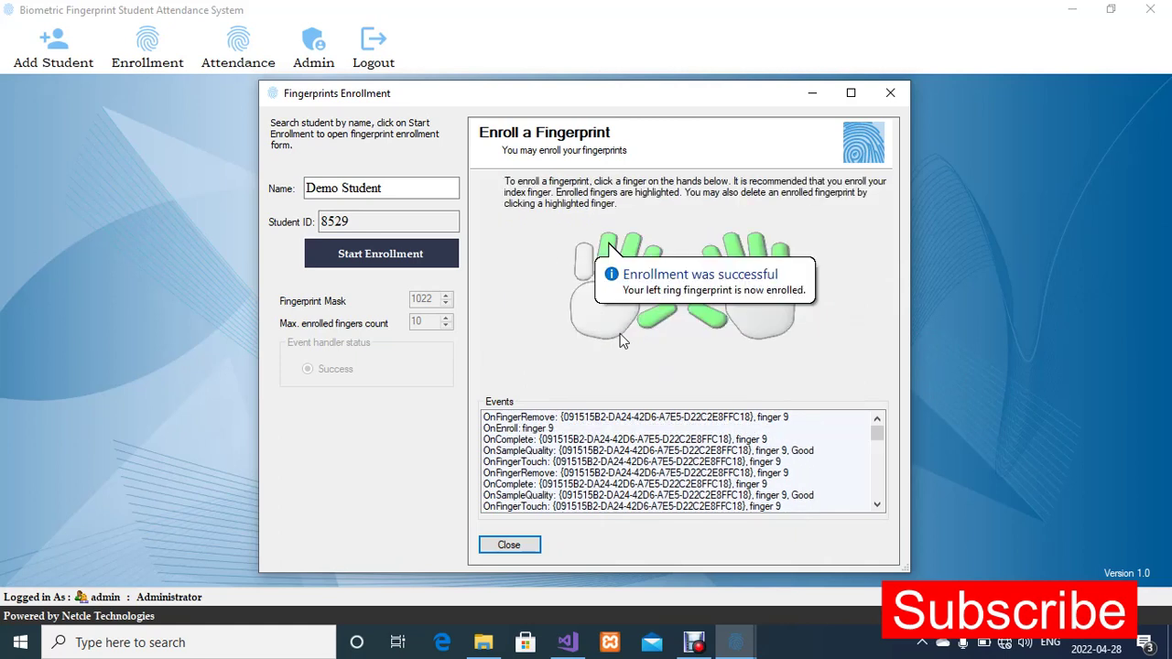
left_click(584, 263)
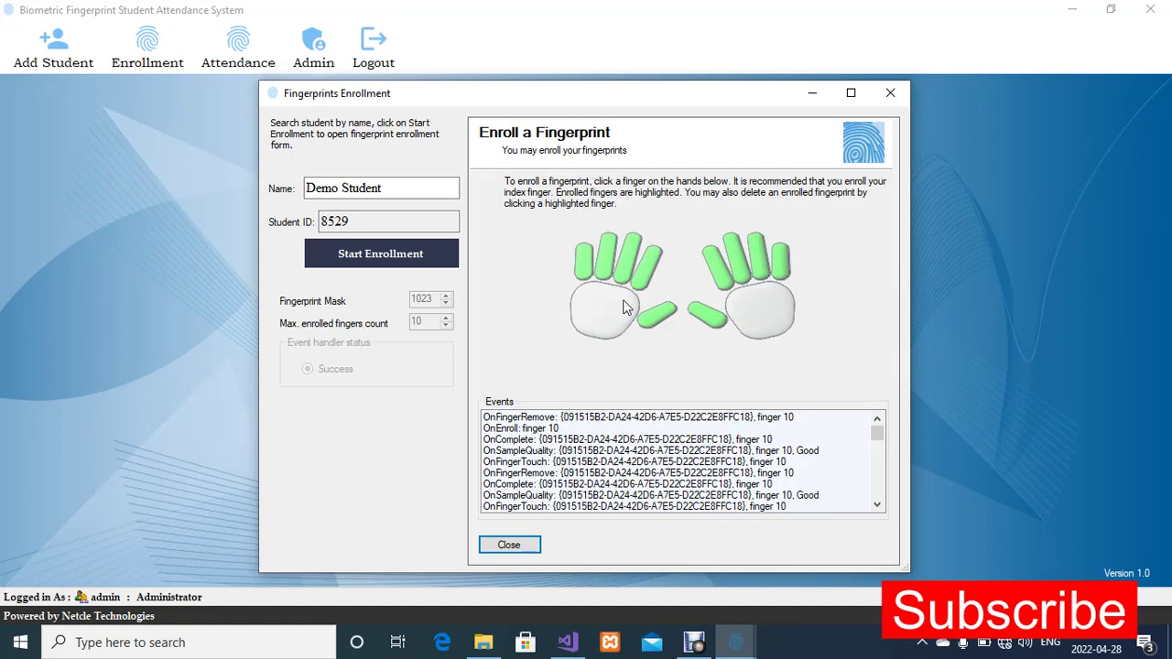
key("Print")
key("Print")
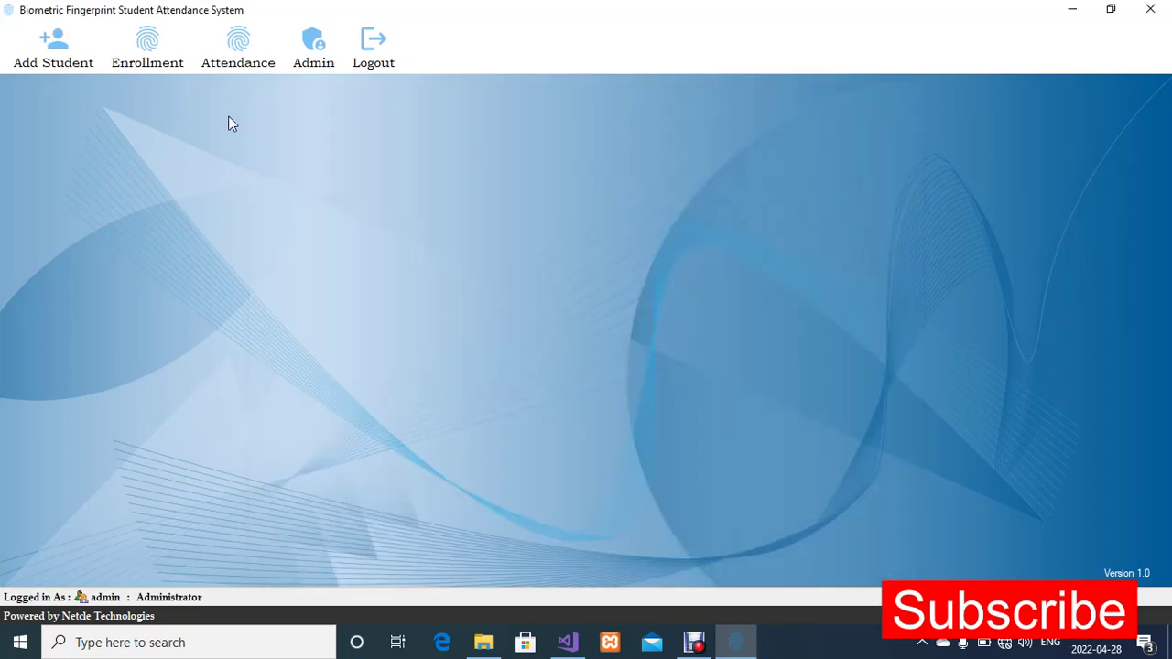
Open a new fingerprint enrollment form and search for the student by name with "de"
left_click(148, 52)
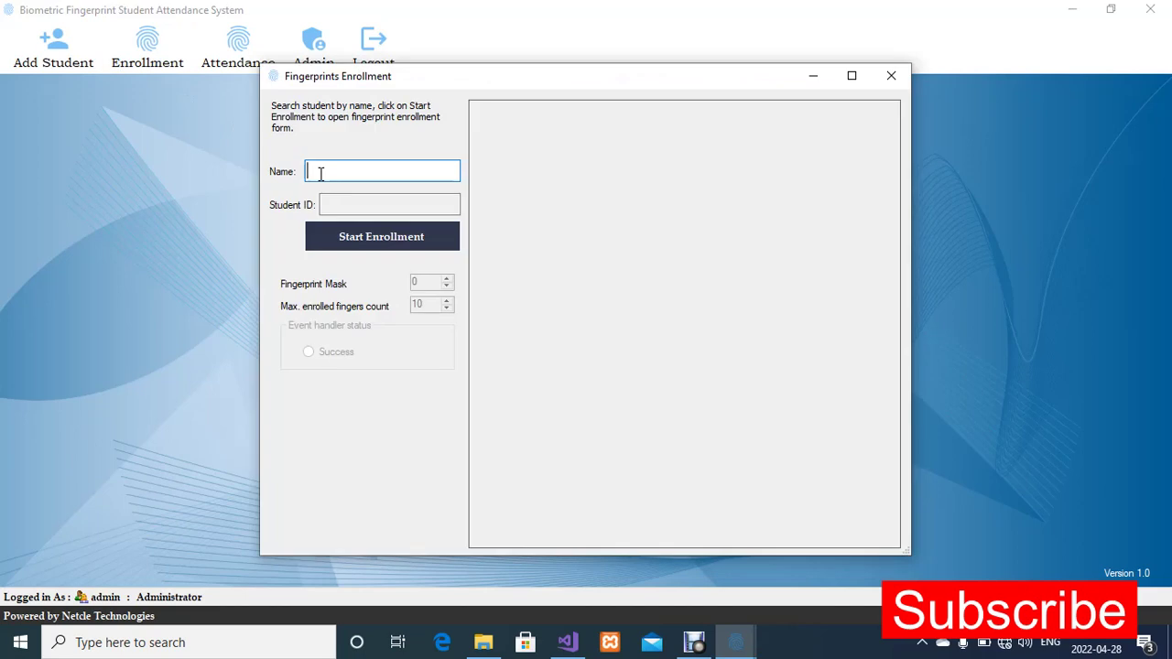
type("cl")
key("BackSpace")
key("BackSpace")
type("de")
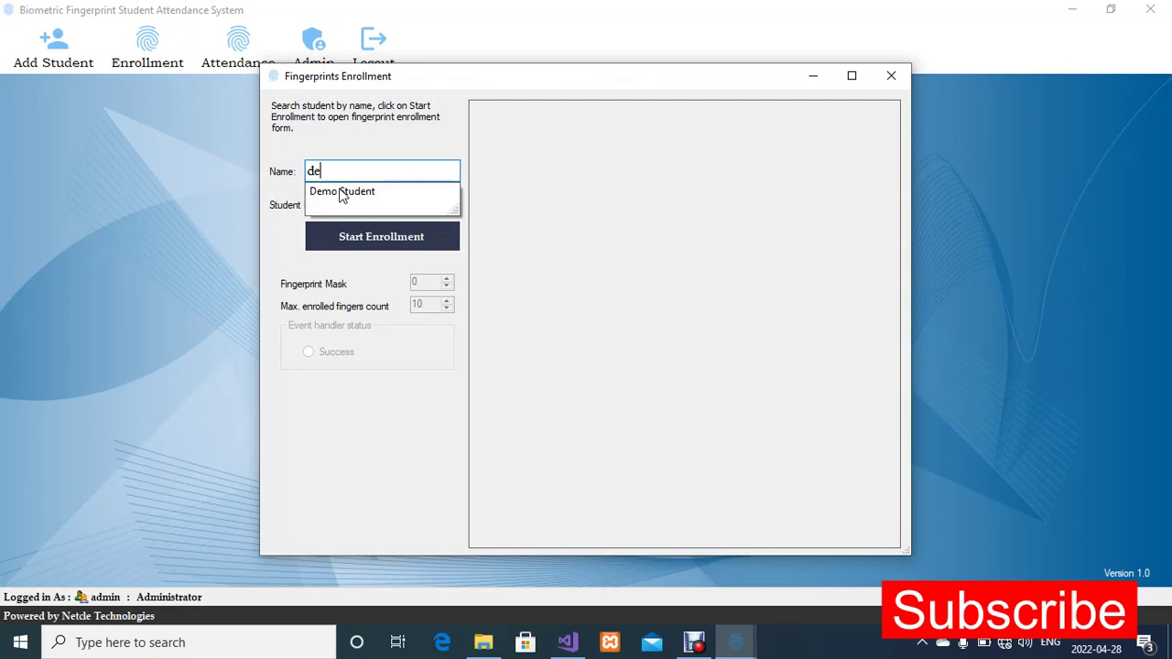